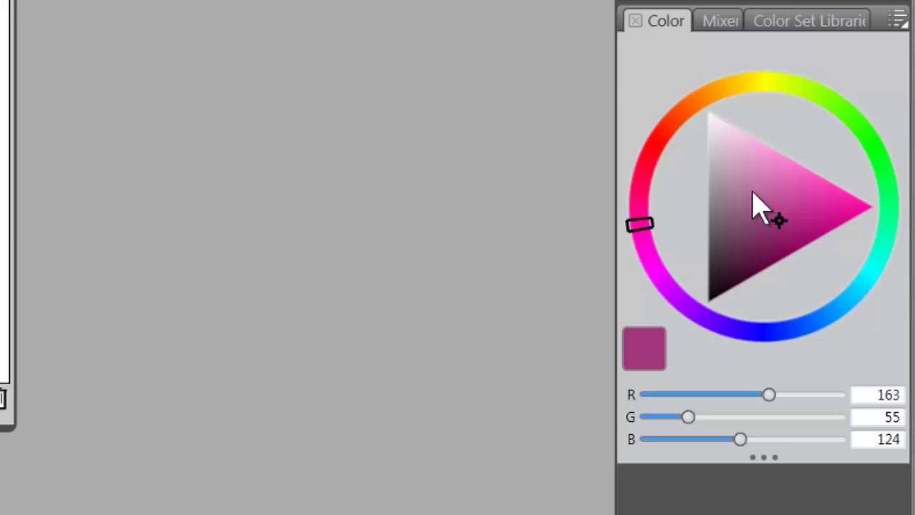
- Set the paint colour to a muted olive green (R 136, G 141, B 85) and bring up the Mixer
{"action": "left_click", "coordinate": [761, 86]}
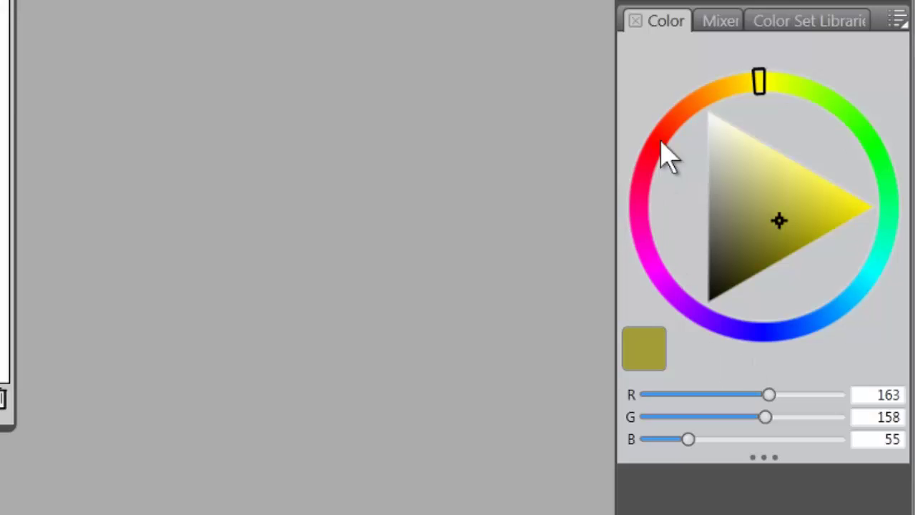
{"action": "left_click", "coordinate": [781, 91]}
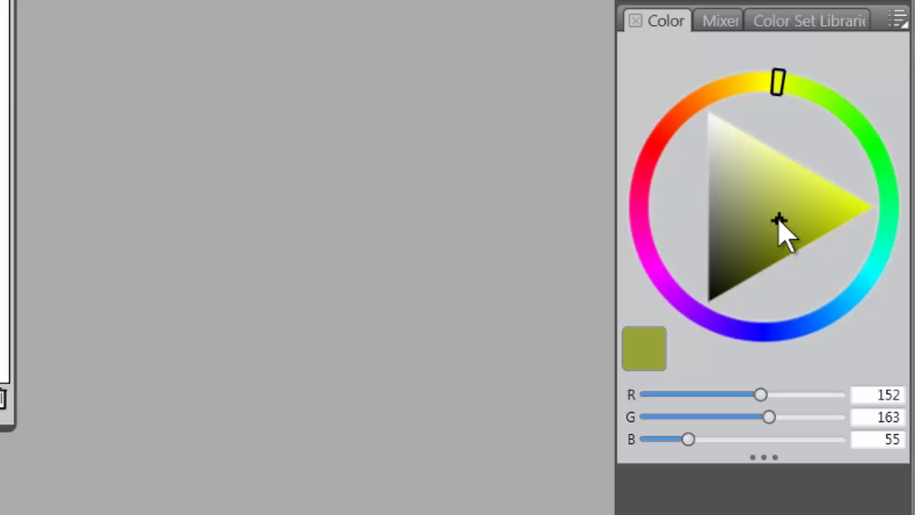
{"action": "mouse_move", "coordinate": [779, 220]}
{"action": "left_mouse_down"}
{"action": "mouse_move", "coordinate": [751, 172]}
{"action": "mouse_move", "coordinate": [765, 208]}
{"action": "mouse_move", "coordinate": [765, 174]}
{"action": "mouse_move", "coordinate": [745, 267]}
{"action": "mouse_move", "coordinate": [751, 222]}
{"action": "left_mouse_up"}
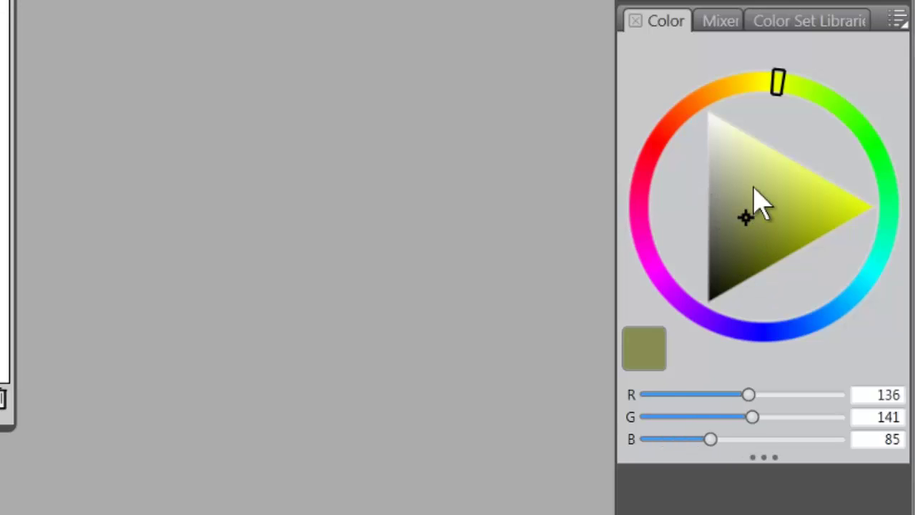
{"action": "left_click", "coordinate": [722, 21]}
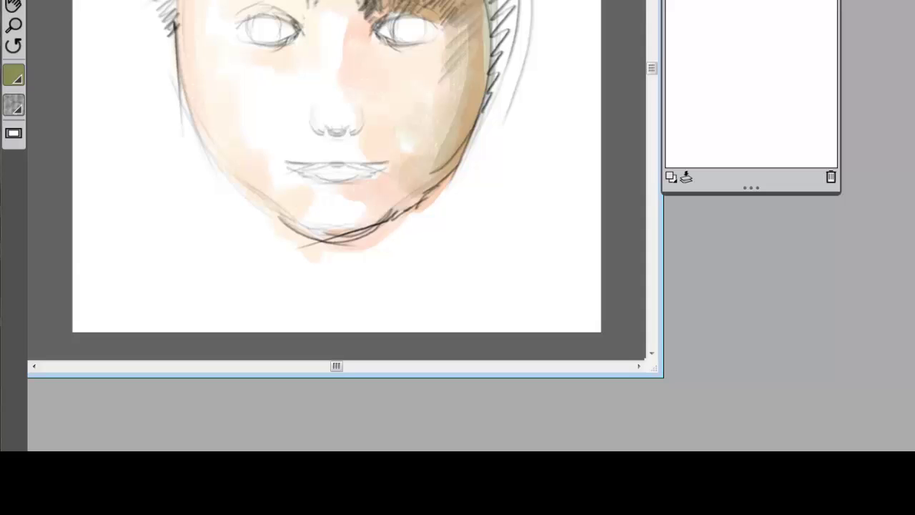
- Float the Mixer panel with Ctrl+2 and widen it to the right
{"action": "key", "text": "ctrl+2"}
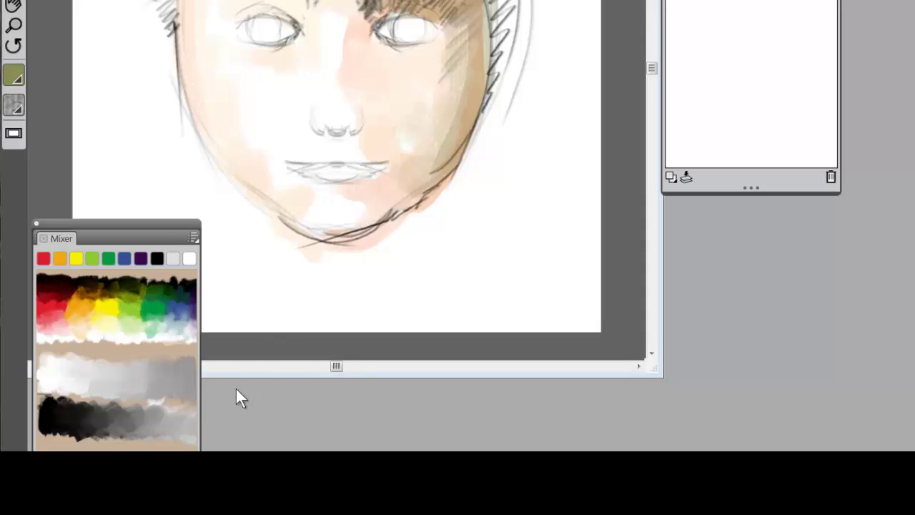
{"action": "left_click_drag", "start_coordinate": [199, 369], "coordinate": [254, 373]}
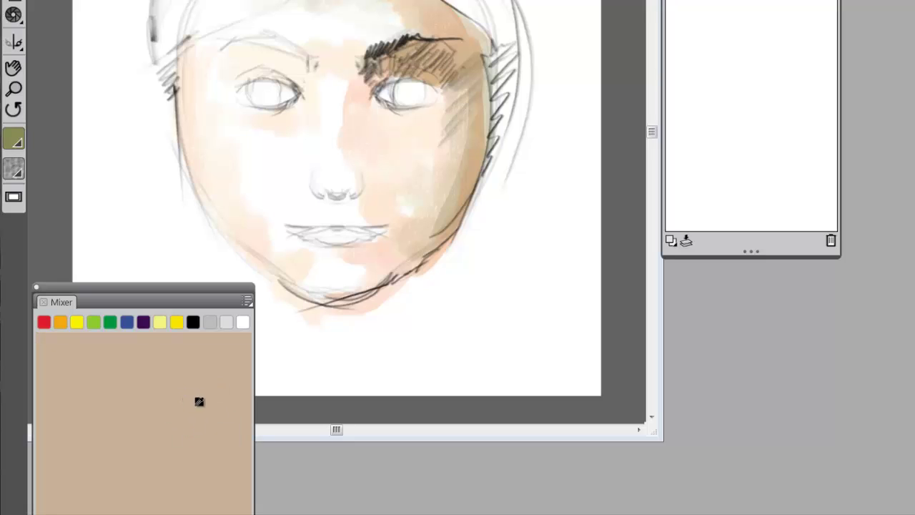
- Change the Mixer pad background to pure white (R 255, G 255, B 255)
{"action": "left_click", "coordinate": [246, 300]}
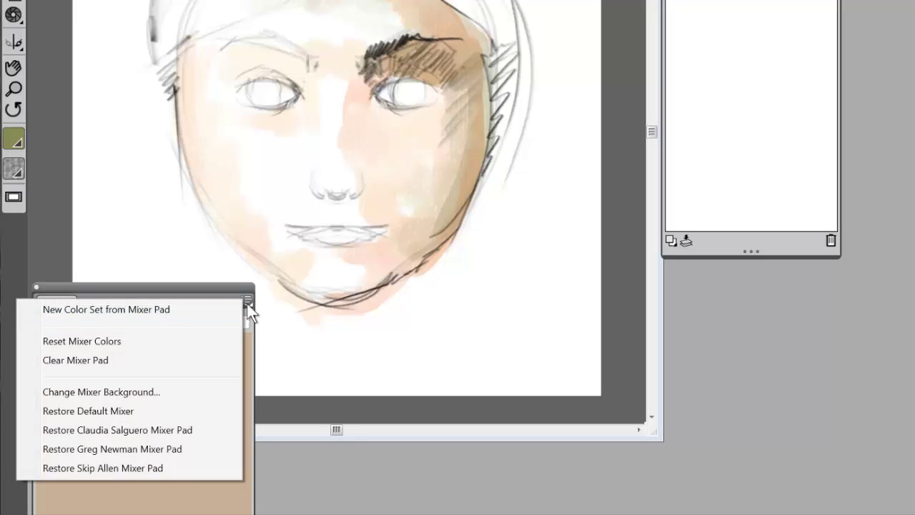
{"action": "left_click", "coordinate": [107, 390]}
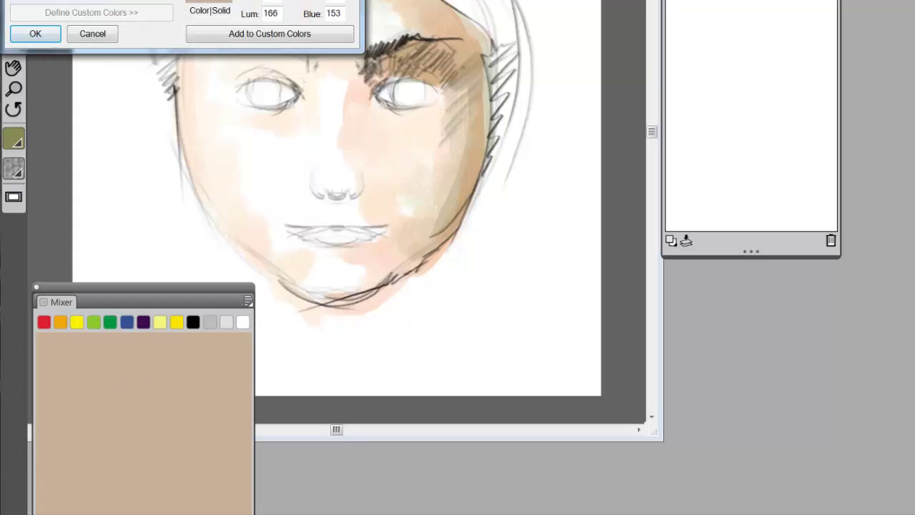
{"action": "left_click_drag", "start_coordinate": [157, 0], "coordinate": [454, 297]}
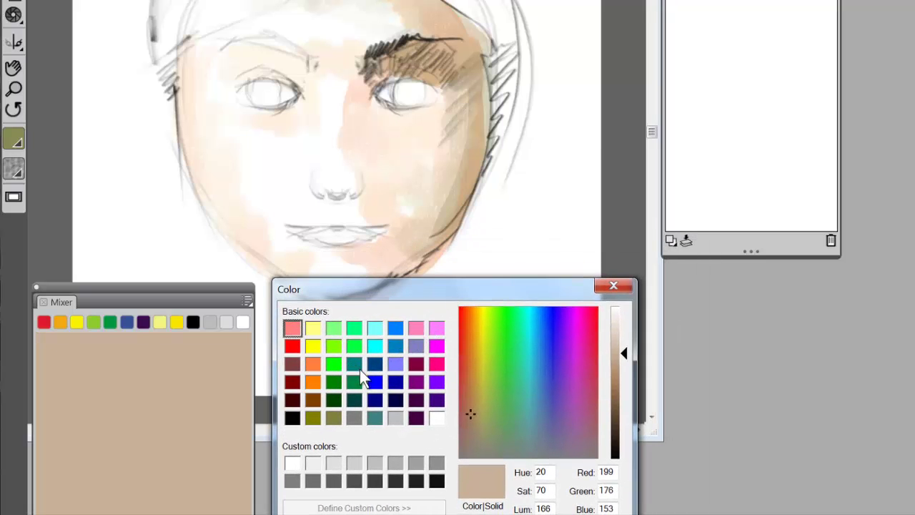
{"action": "left_click", "coordinate": [293, 465]}
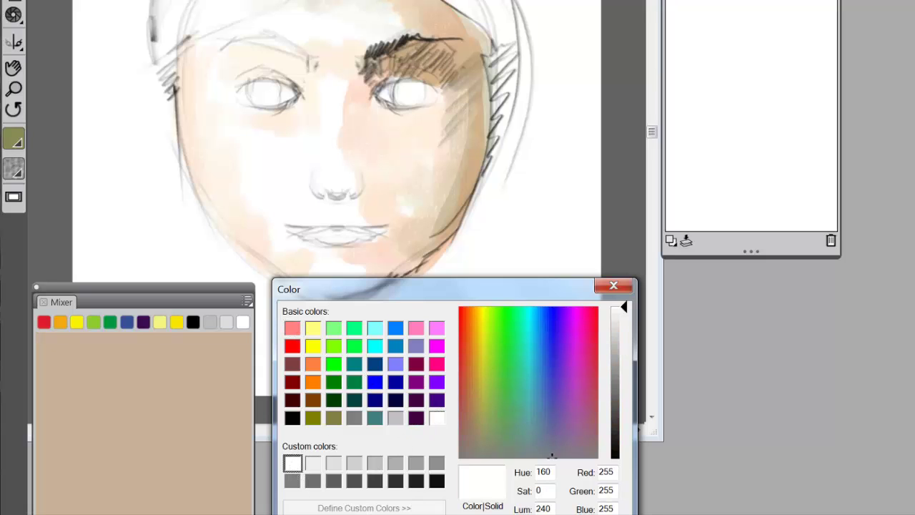
{"action": "key", "text": "Return"}
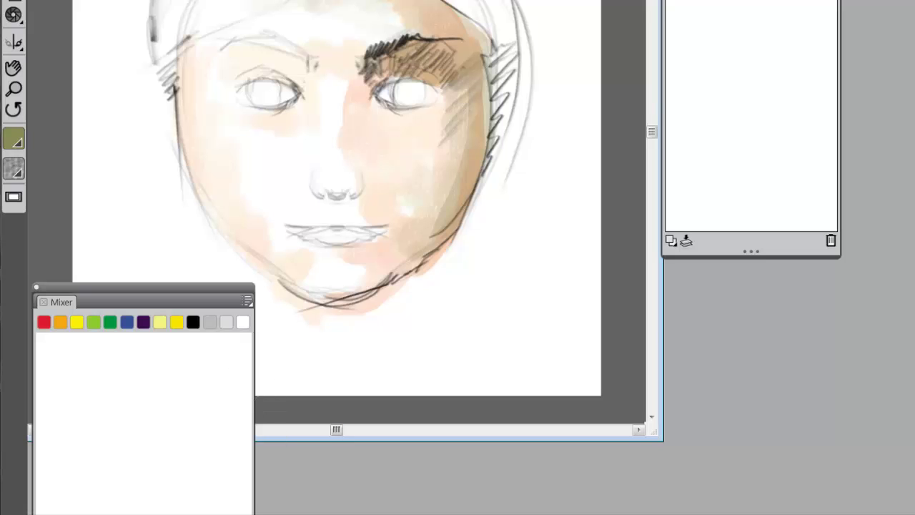
{"action": "left_click", "coordinate": [247, 300]}
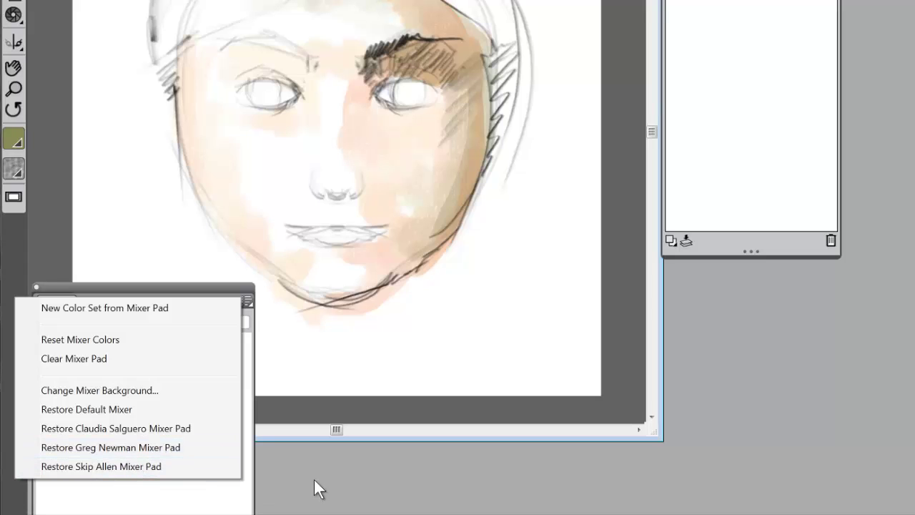
{"action": "left_click", "coordinate": [132, 447]}
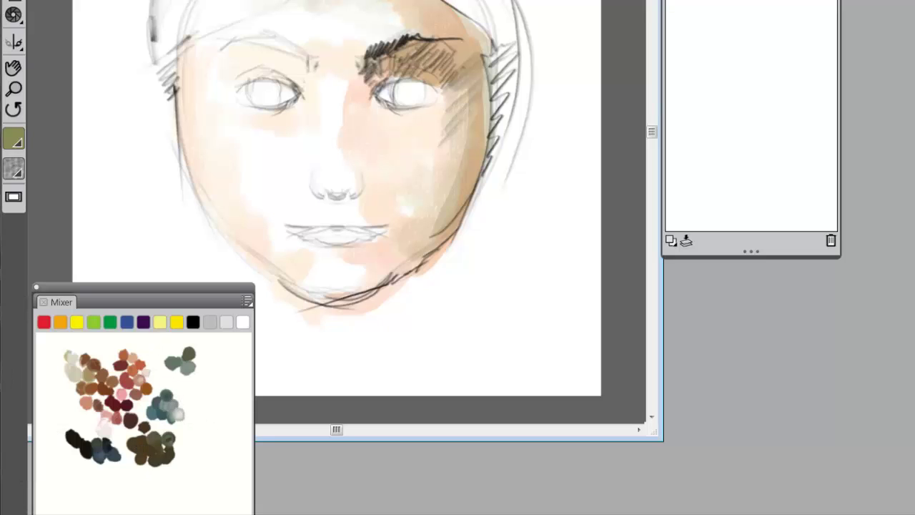
{"action": "left_click", "coordinate": [235, 484]}
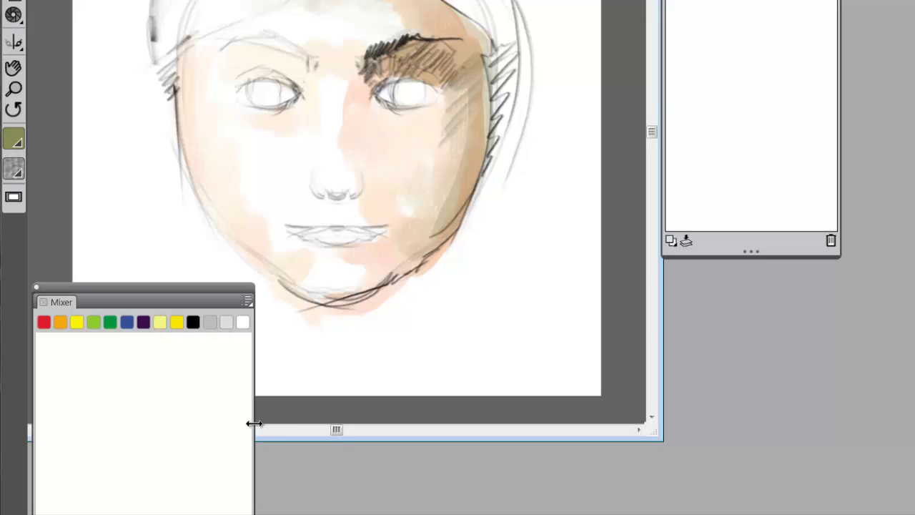
- Widen the Mixer to show every swatch, shorten its height, and position it at the lower left
{"action": "left_click_drag", "start_coordinate": [254, 423], "coordinate": [872, 472]}
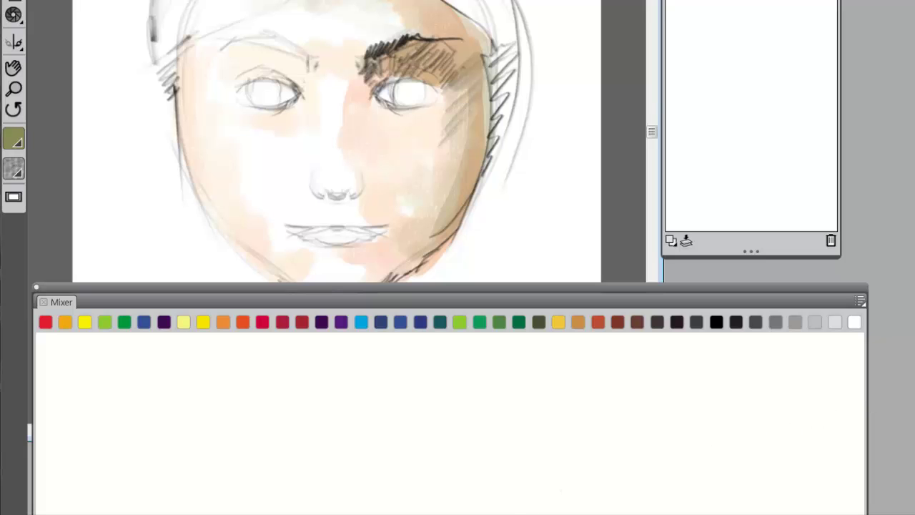
{"action": "left_click_drag", "start_coordinate": [447, 513], "coordinate": [445, 433]}
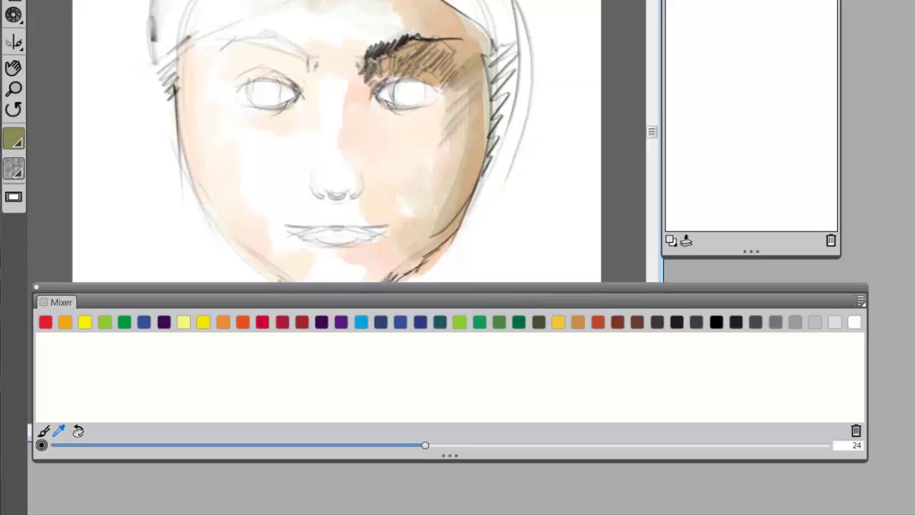
{"action": "left_click_drag", "start_coordinate": [470, 299], "coordinate": [470, 314]}
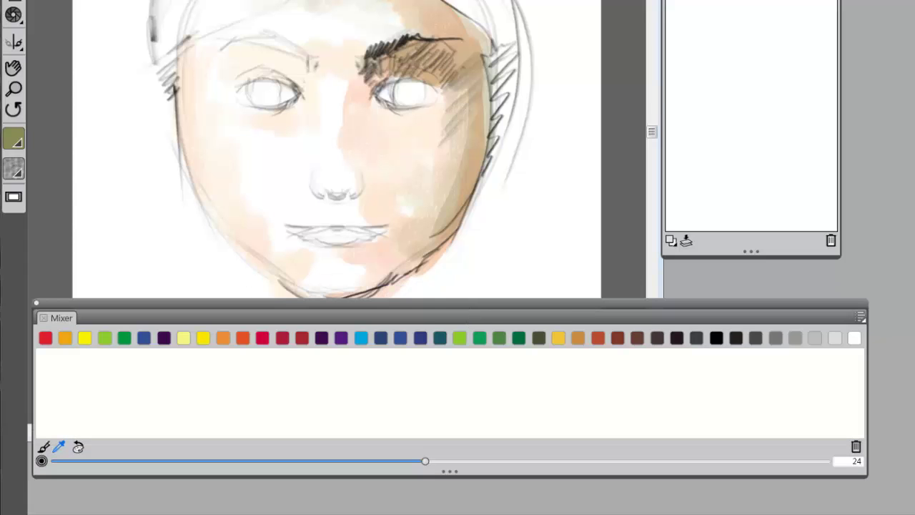
{"action": "left_click_drag", "start_coordinate": [486, 321], "coordinate": [345, 389]}
{"action": "left_click_drag", "start_coordinate": [405, 370], "coordinate": [414, 372]}
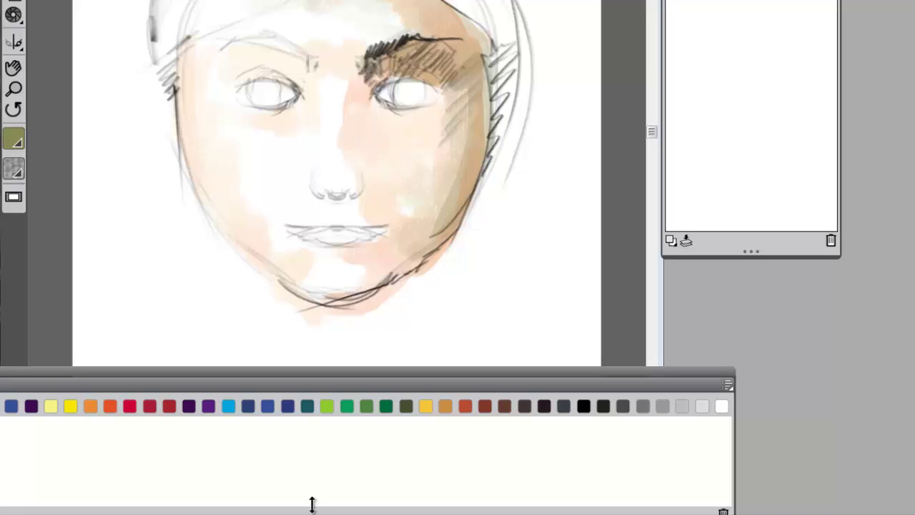
{"action": "mouse_move", "coordinate": [370, 379]}
{"action": "left_mouse_down"}
{"action": "mouse_move", "coordinate": [394, 384]}
{"action": "mouse_move", "coordinate": [402, 370]}
{"action": "mouse_move", "coordinate": [406, 386]}
{"action": "mouse_move", "coordinate": [436, 386]}
{"action": "mouse_move", "coordinate": [486, 376]}
{"action": "left_mouse_up"}
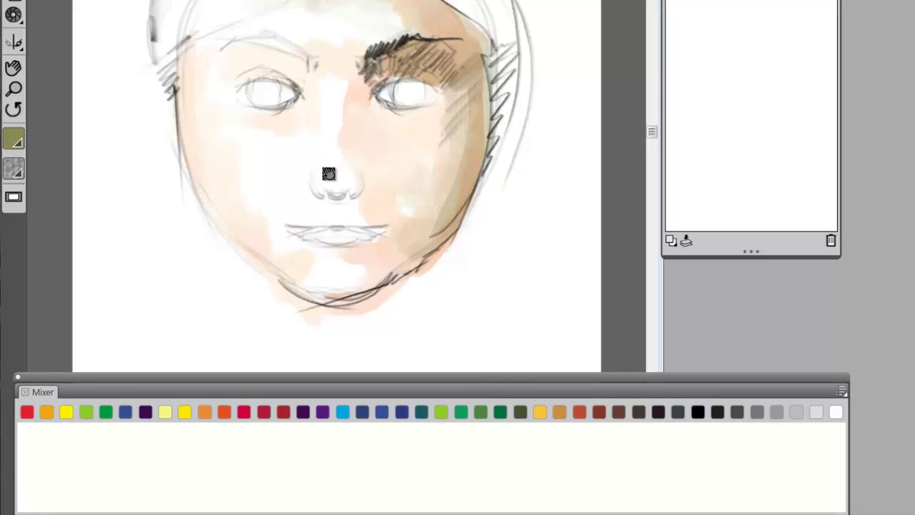
{"action": "left_click_drag", "start_coordinate": [341, 193], "coordinate": [336, 173]}
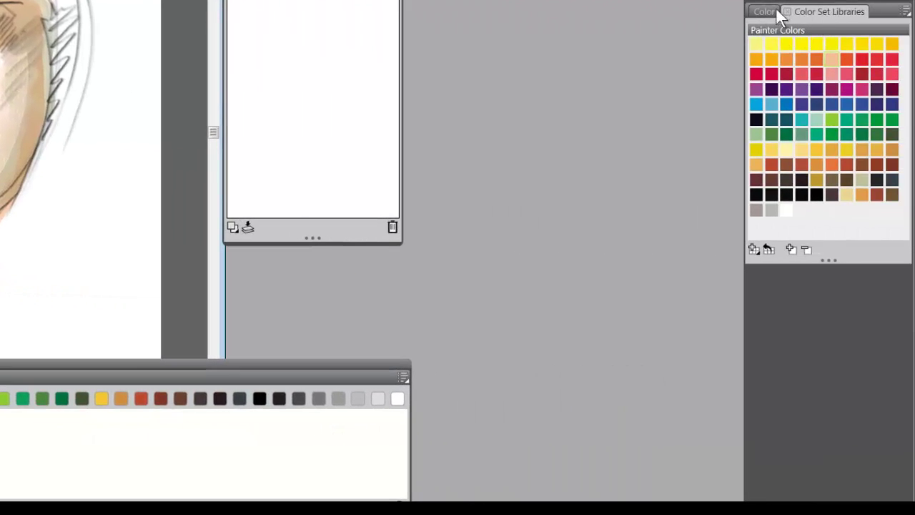
- Switch from Color Set Libraries back to the colour wheel
{"action": "left_click", "coordinate": [764, 12]}
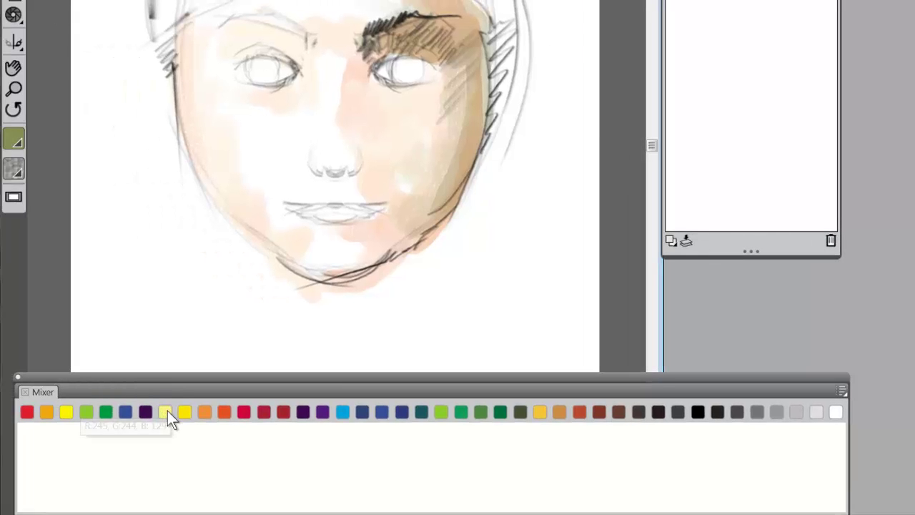
- Dab pale yellow and orange onto the Mixer pad and blend them together
{"action": "left_click", "coordinate": [165, 413]}
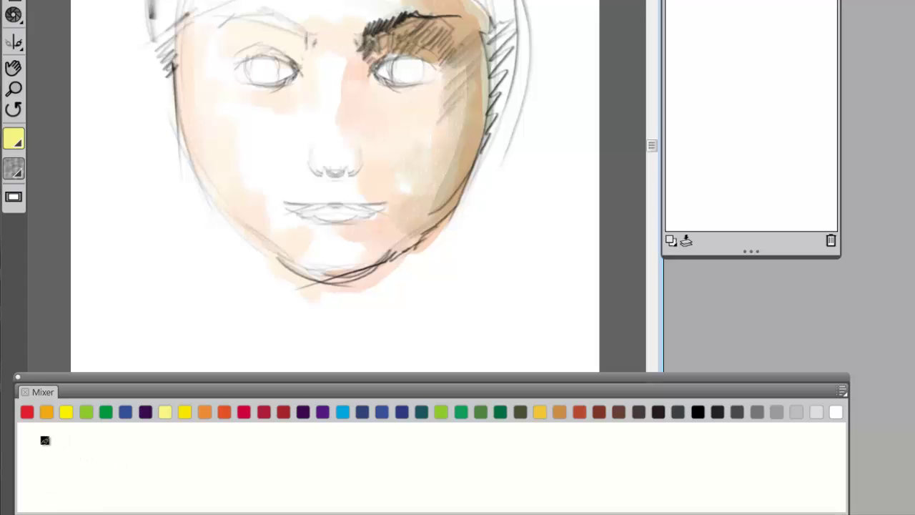
{"action": "left_click_drag", "start_coordinate": [45, 437], "coordinate": [40, 445]}
{"action": "left_click", "coordinate": [205, 412]}
{"action": "mouse_move", "coordinate": [83, 443]}
{"action": "left_mouse_down"}
{"action": "mouse_move", "coordinate": [93, 453]}
{"action": "mouse_move", "coordinate": [83, 456]}
{"action": "left_mouse_up"}
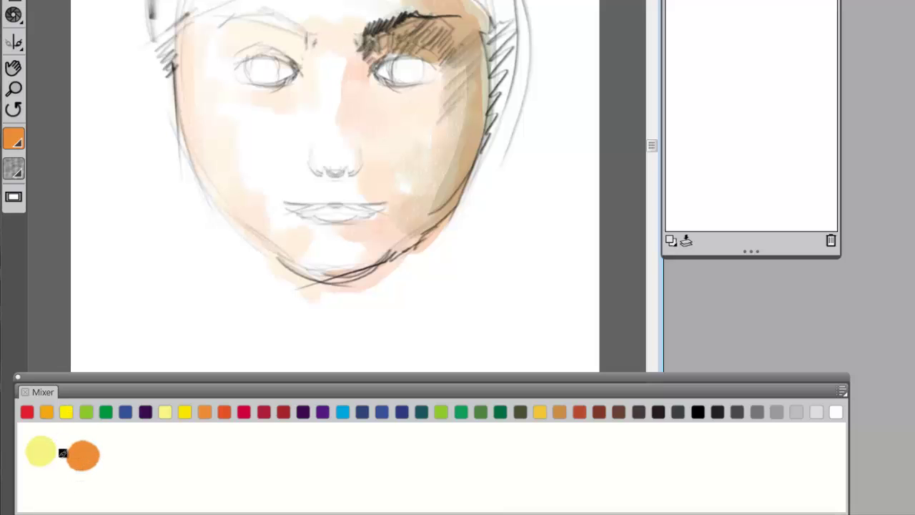
{"action": "left_click_drag", "start_coordinate": [74, 453], "coordinate": [63, 466]}
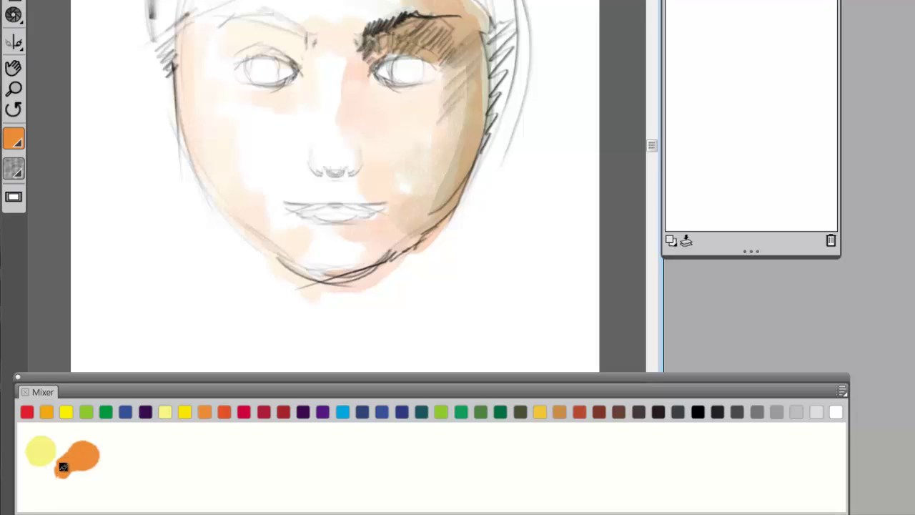
{"action": "left_click", "coordinate": [165, 413]}
{"action": "mouse_move", "coordinate": [41, 451]}
{"action": "left_mouse_down"}
{"action": "mouse_move", "coordinate": [67, 475]}
{"action": "mouse_move", "coordinate": [62, 467]}
{"action": "mouse_move", "coordinate": [73, 465]}
{"action": "mouse_move", "coordinate": [56, 474]}
{"action": "mouse_move", "coordinate": [66, 460]}
{"action": "mouse_move", "coordinate": [53, 462]}
{"action": "mouse_move", "coordinate": [63, 462]}
{"action": "mouse_move", "coordinate": [47, 431]}
{"action": "mouse_move", "coordinate": [60, 439]}
{"action": "mouse_move", "coordinate": [42, 448]}
{"action": "mouse_move", "coordinate": [51, 435]}
{"action": "mouse_move", "coordinate": [39, 431]}
{"action": "mouse_move", "coordinate": [84, 464]}
{"action": "mouse_move", "coordinate": [81, 436]}
{"action": "mouse_move", "coordinate": [66, 467]}
{"action": "mouse_move", "coordinate": [84, 457]}
{"action": "mouse_move", "coordinate": [82, 471]}
{"action": "mouse_move", "coordinate": [80, 438]}
{"action": "mouse_move", "coordinate": [102, 438]}
{"action": "mouse_move", "coordinate": [56, 452]}
{"action": "mouse_move", "coordinate": [63, 461]}
{"action": "mouse_move", "coordinate": [46, 473]}
{"action": "mouse_move", "coordinate": [50, 455]}
{"action": "mouse_move", "coordinate": [37, 463]}
{"action": "mouse_move", "coordinate": [31, 454]}
{"action": "mouse_move", "coordinate": [40, 444]}
{"action": "mouse_move", "coordinate": [55, 453]}
{"action": "mouse_move", "coordinate": [35, 461]}
{"action": "mouse_move", "coordinate": [55, 479]}
{"action": "left_mouse_up"}
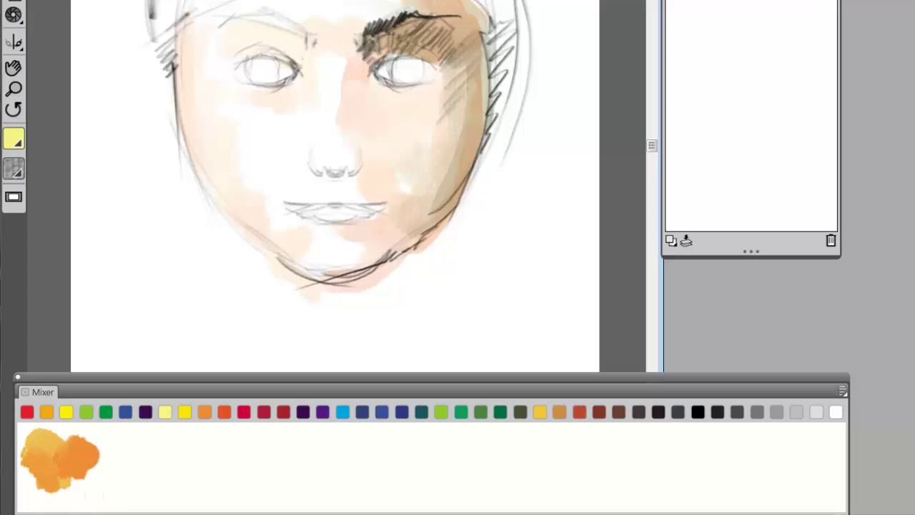
- Sample tones from the orange blend, then blend in blue and add a light-green blob
{"action": "left_click", "coordinate": [53, 441]}
{"action": "left_click", "coordinate": [62, 460]}
{"action": "left_click", "coordinate": [66, 478]}
{"action": "left_click", "coordinate": [125, 412]}
{"action": "mouse_move", "coordinate": [88, 493]}
{"action": "left_mouse_down"}
{"action": "mouse_move", "coordinate": [95, 482]}
{"action": "mouse_move", "coordinate": [104, 490]}
{"action": "left_mouse_up"}
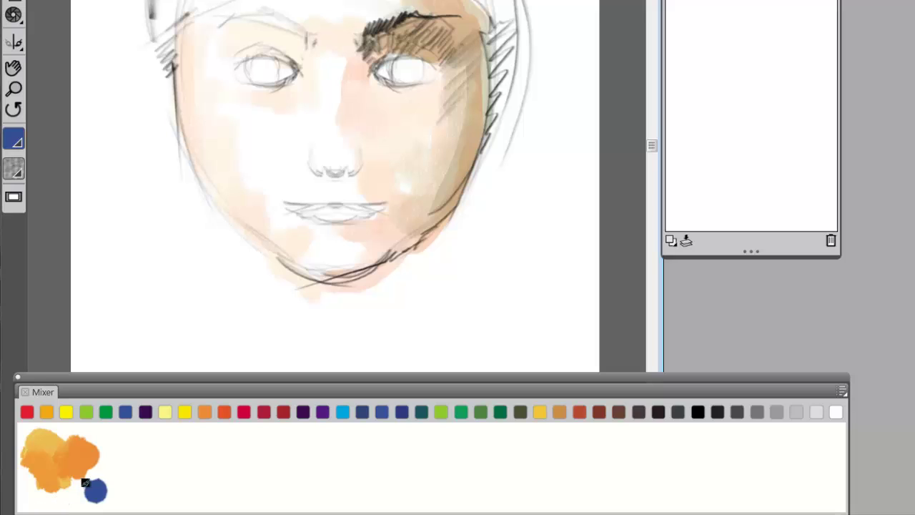
{"action": "mouse_move", "coordinate": [99, 480]}
{"action": "left_mouse_down"}
{"action": "mouse_move", "coordinate": [72, 476]}
{"action": "mouse_move", "coordinate": [82, 461]}
{"action": "mouse_move", "coordinate": [72, 461]}
{"action": "mouse_move", "coordinate": [100, 464]}
{"action": "mouse_move", "coordinate": [72, 449]}
{"action": "mouse_move", "coordinate": [33, 497]}
{"action": "left_mouse_up"}
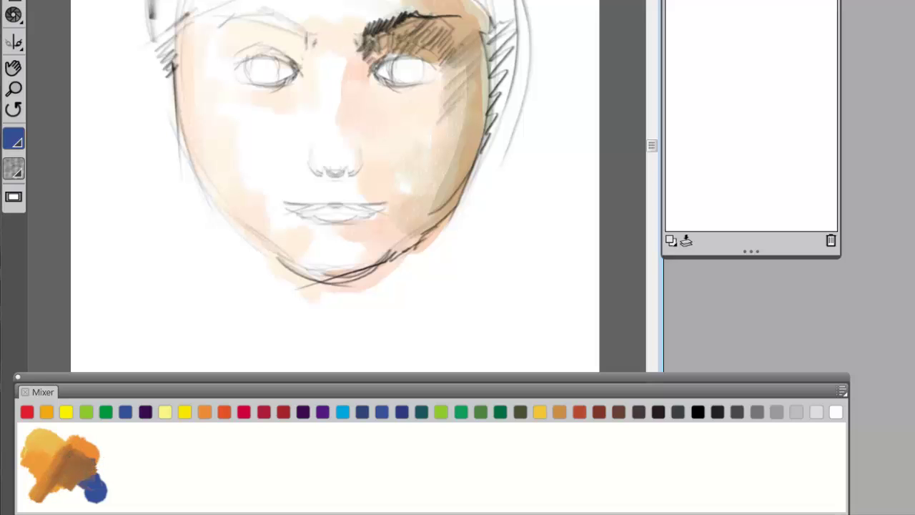
{"action": "left_click", "coordinate": [85, 412]}
{"action": "mouse_move", "coordinate": [116, 443]}
{"action": "left_mouse_down"}
{"action": "mouse_move", "coordinate": [121, 435]}
{"action": "mouse_move", "coordinate": [110, 455]}
{"action": "mouse_move", "coordinate": [73, 436]}
{"action": "mouse_move", "coordinate": [107, 440]}
{"action": "mouse_move", "coordinate": [60, 456]}
{"action": "mouse_move", "coordinate": [72, 436]}
{"action": "mouse_move", "coordinate": [90, 466]}
{"action": "mouse_move", "coordinate": [103, 433]}
{"action": "mouse_move", "coordinate": [67, 500]}
{"action": "mouse_move", "coordinate": [113, 463]}
{"action": "mouse_move", "coordinate": [113, 442]}
{"action": "mouse_move", "coordinate": [125, 457]}
{"action": "left_mouse_up"}
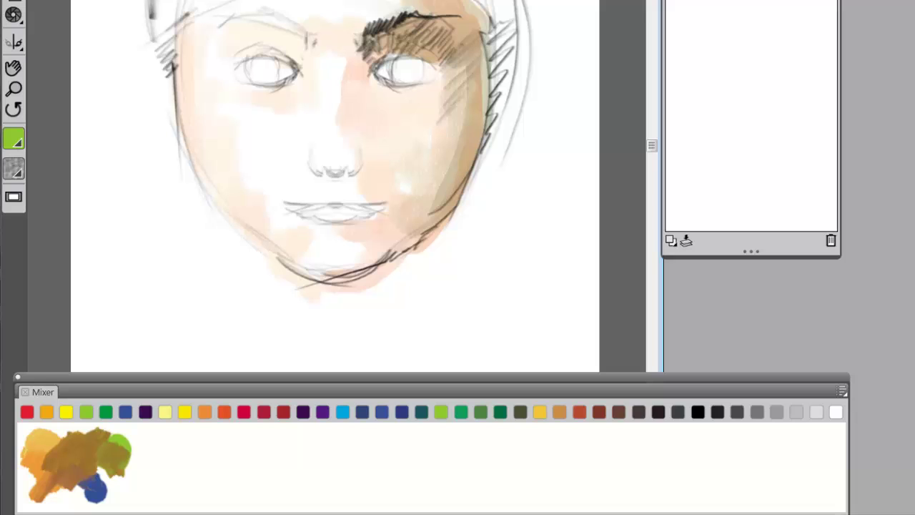
- Sample olive brown from the blended Mixer paint and return to Layer 1
{"action": "key", "text": "ctrl+b"}
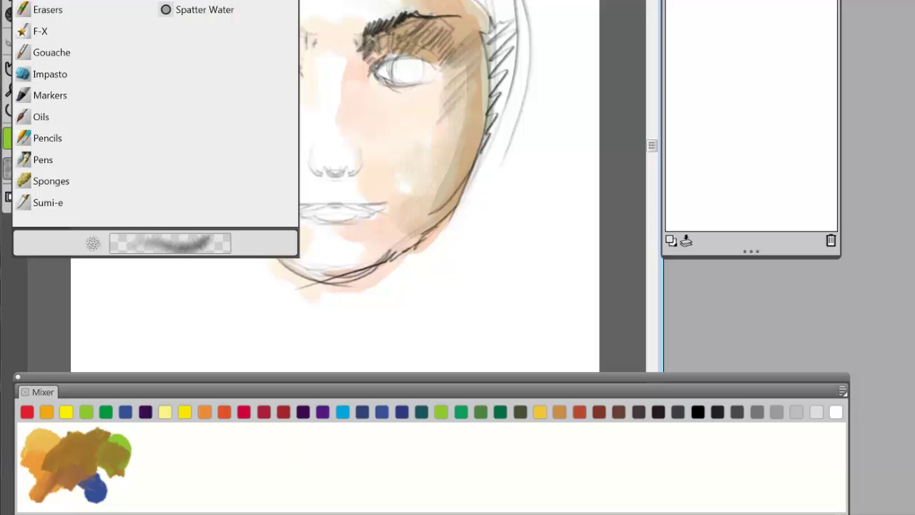
{"action": "key", "text": "ctrl+b"}
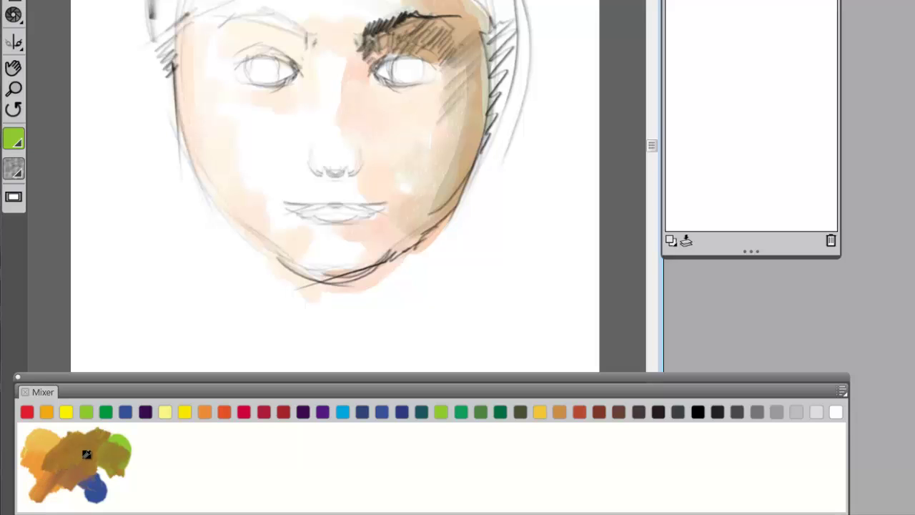
{"action": "left_click", "coordinate": [109, 448]}
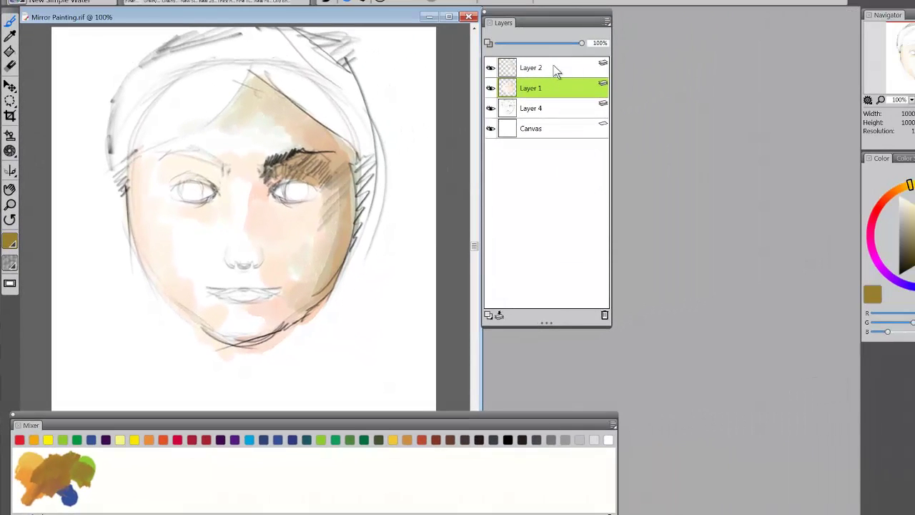
{"action": "left_click", "coordinate": [622, 12]}
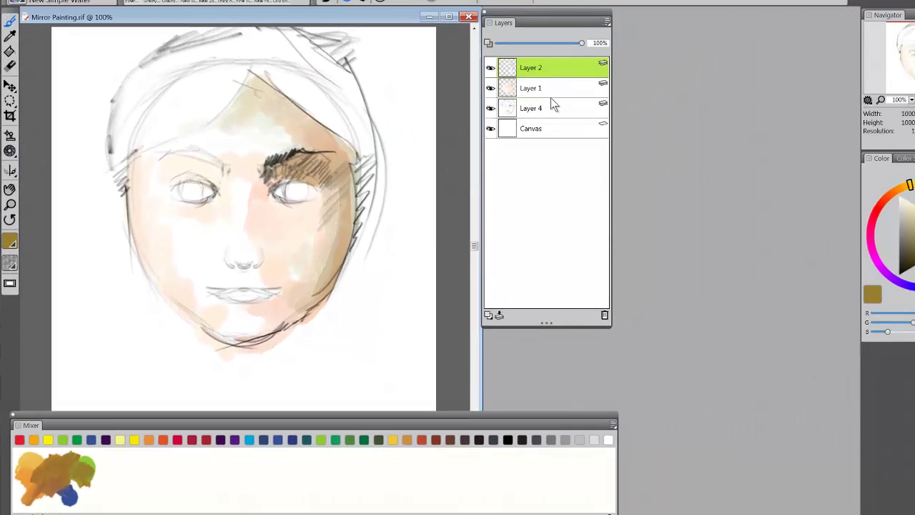
{"action": "left_click", "coordinate": [622, 36]}
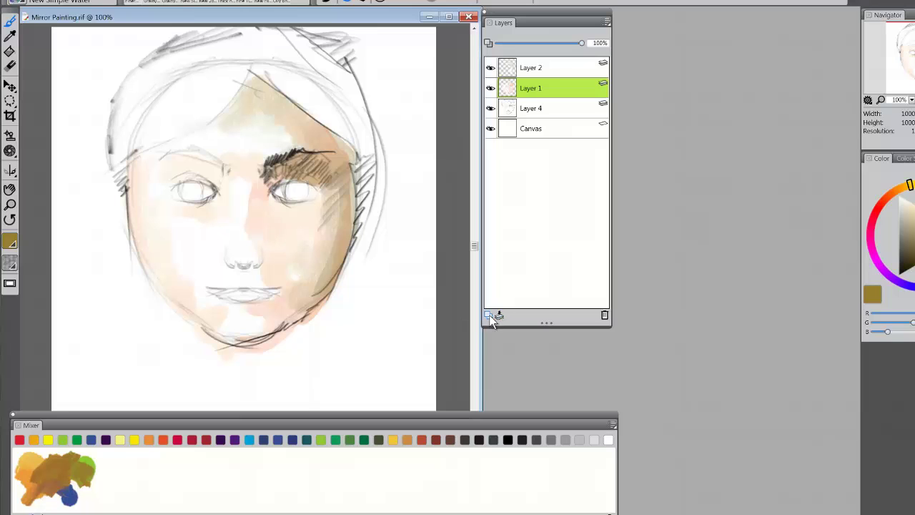
- Add Layer 5 and paint olive-brown shading along the right cheek, jaw, under the brow and eye
{"action": "left_click", "coordinate": [493, 316]}
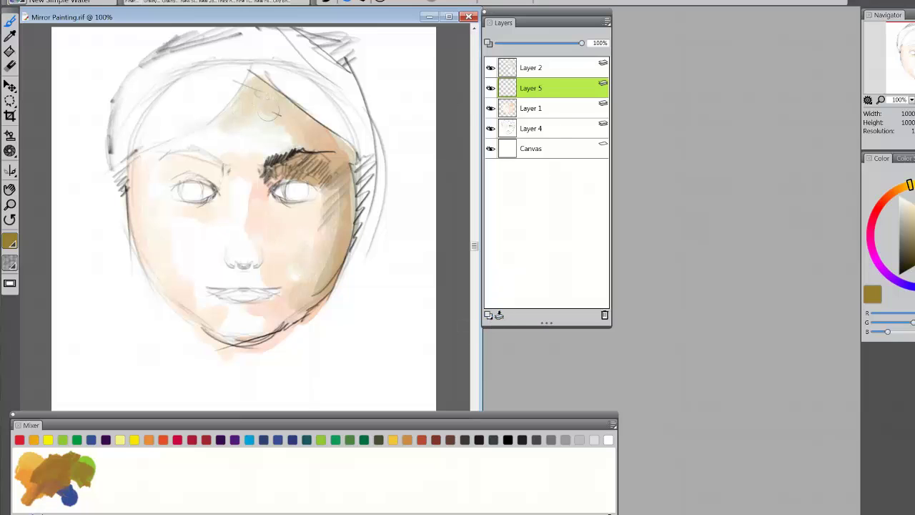
{"action": "mouse_move", "coordinate": [349, 184]}
{"action": "left_mouse_down"}
{"action": "mouse_move", "coordinate": [346, 208]}
{"action": "mouse_move", "coordinate": [343, 166]}
{"action": "mouse_move", "coordinate": [345, 243]}
{"action": "left_mouse_up"}
{"action": "mouse_move", "coordinate": [323, 171]}
{"action": "left_mouse_down"}
{"action": "mouse_move", "coordinate": [272, 173]}
{"action": "mouse_move", "coordinate": [267, 184]}
{"action": "mouse_move", "coordinate": [289, 173]}
{"action": "mouse_move", "coordinate": [325, 186]}
{"action": "mouse_move", "coordinate": [312, 179]}
{"action": "mouse_move", "coordinate": [264, 199]}
{"action": "mouse_move", "coordinate": [284, 205]}
{"action": "left_mouse_up"}
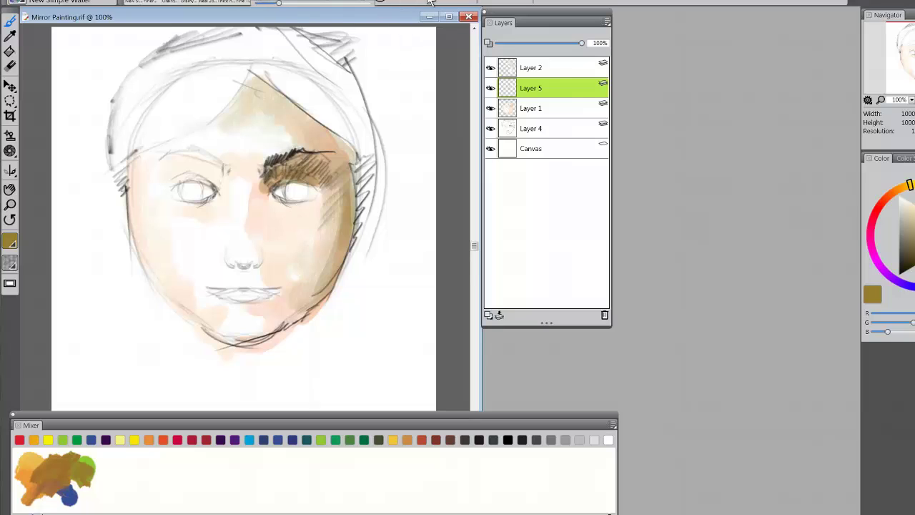
{"action": "mouse_move", "coordinate": [325, 188]}
{"action": "left_mouse_down"}
{"action": "mouse_move", "coordinate": [296, 209]}
{"action": "mouse_move", "coordinate": [270, 207]}
{"action": "left_mouse_up"}
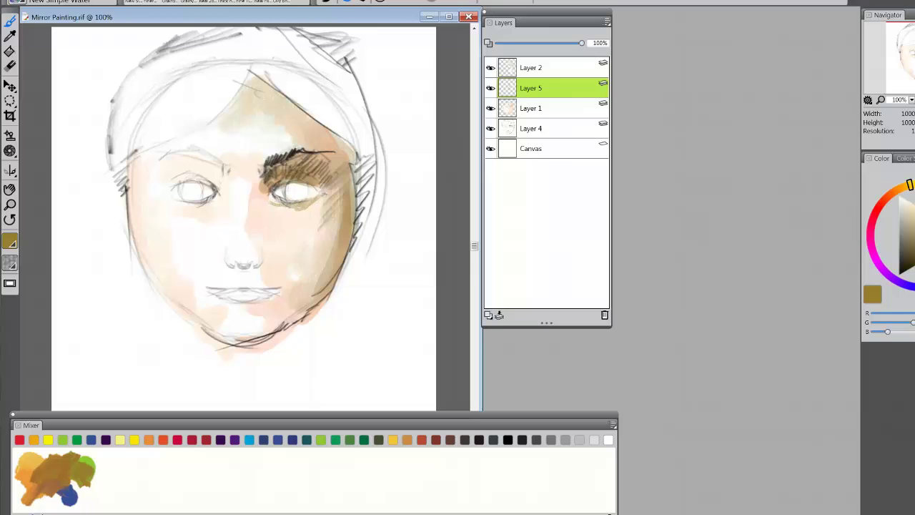
{"action": "mouse_move", "coordinate": [333, 186]}
{"action": "left_mouse_down"}
{"action": "mouse_move", "coordinate": [304, 211]}
{"action": "mouse_move", "coordinate": [321, 204]}
{"action": "mouse_move", "coordinate": [314, 210]}
{"action": "left_mouse_up"}
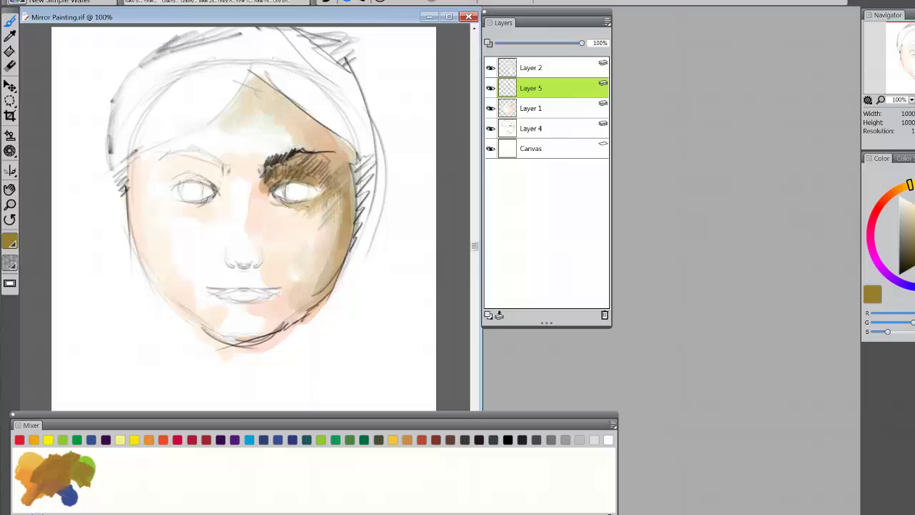
{"action": "left_click_drag", "start_coordinate": [342, 195], "coordinate": [335, 216]}
- Mix green and blue into a dark teal-green on the pad and paint the right iris
{"action": "left_click", "coordinate": [77, 440]}
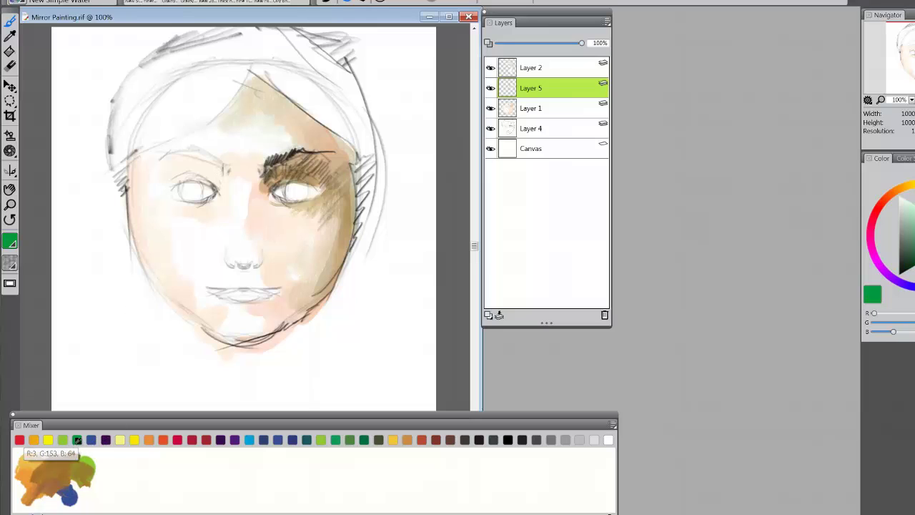
{"action": "left_click_drag", "start_coordinate": [107, 473], "coordinate": [112, 476]}
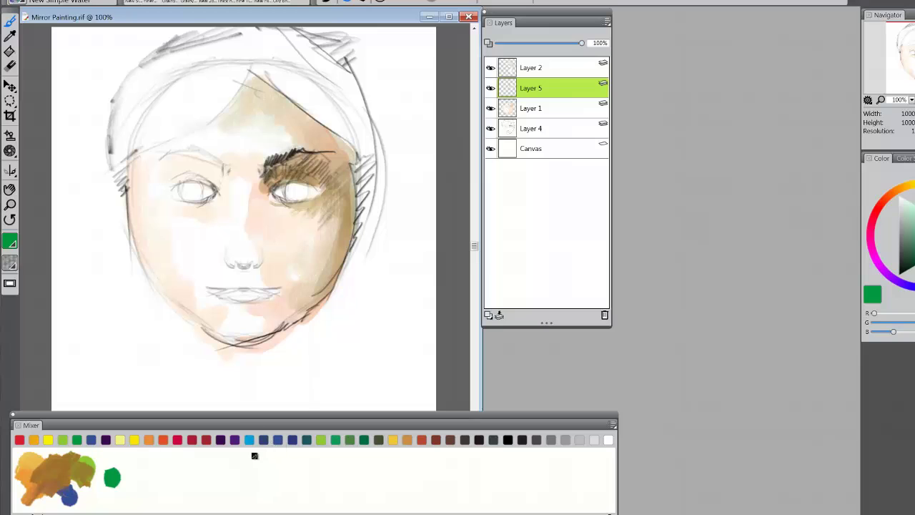
{"action": "left_click", "coordinate": [293, 440]}
{"action": "mouse_move", "coordinate": [133, 466]}
{"action": "left_mouse_down"}
{"action": "mouse_move", "coordinate": [122, 480]}
{"action": "mouse_move", "coordinate": [114, 472]}
{"action": "mouse_move", "coordinate": [103, 492]}
{"action": "mouse_move", "coordinate": [142, 463]}
{"action": "mouse_move", "coordinate": [122, 471]}
{"action": "left_mouse_up"}
{"action": "left_click", "coordinate": [115, 485]}
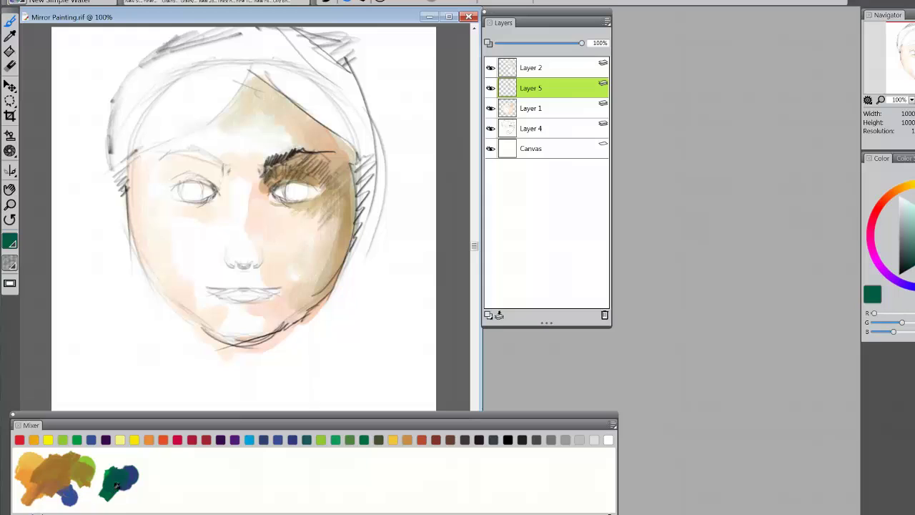
{"action": "mouse_move", "coordinate": [289, 183]}
{"action": "left_mouse_down"}
{"action": "mouse_move", "coordinate": [290, 194]}
{"action": "mouse_move", "coordinate": [291, 185]}
{"action": "mouse_move", "coordinate": [295, 195]}
{"action": "mouse_move", "coordinate": [301, 187]}
{"action": "left_mouse_up"}
- Brush the sampled teal-green into the left eye's iris
{"action": "mouse_move", "coordinate": [189, 197]}
{"action": "left_mouse_down"}
{"action": "mouse_move", "coordinate": [200, 187]}
{"action": "mouse_move", "coordinate": [184, 192]}
{"action": "mouse_move", "coordinate": [184, 184]}
{"action": "mouse_move", "coordinate": [192, 194]}
{"action": "left_mouse_up"}
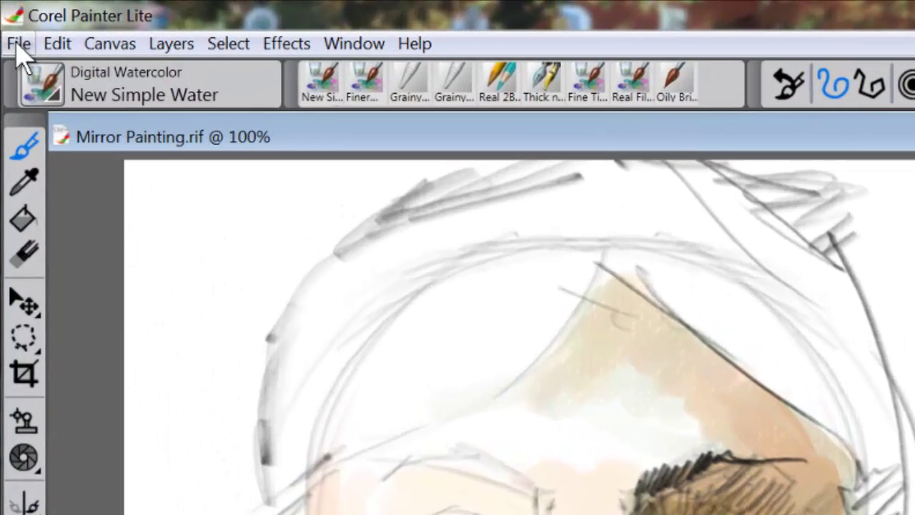
{"action": "left_click", "coordinate": [6, 15]}
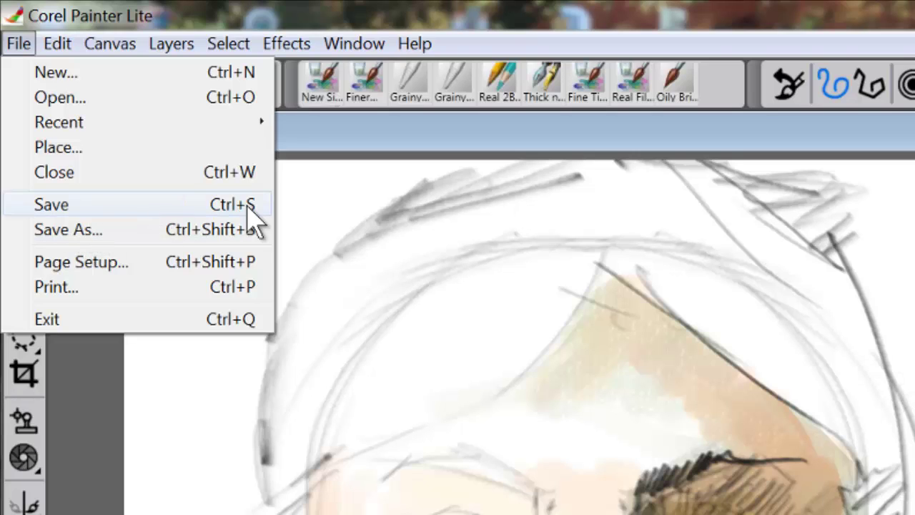
- Save Mirror Painting.rif with the newly painted teal-green irises
{"action": "left_click", "coordinate": [57, 207]}
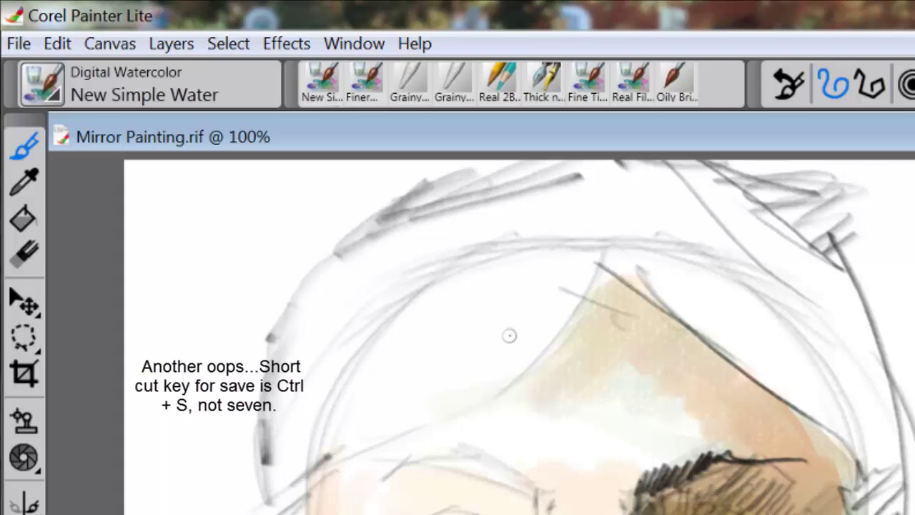
{"action": "left_click", "coordinate": [19, 45]}
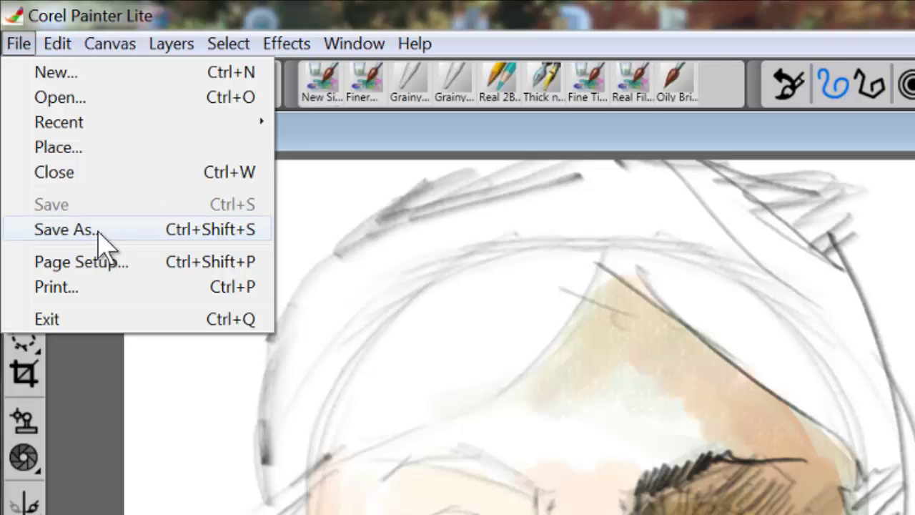
- Save the portrait as Mirror Painting.psd in Photoshop (*.psd) format
{"action": "left_click", "coordinate": [76, 236]}
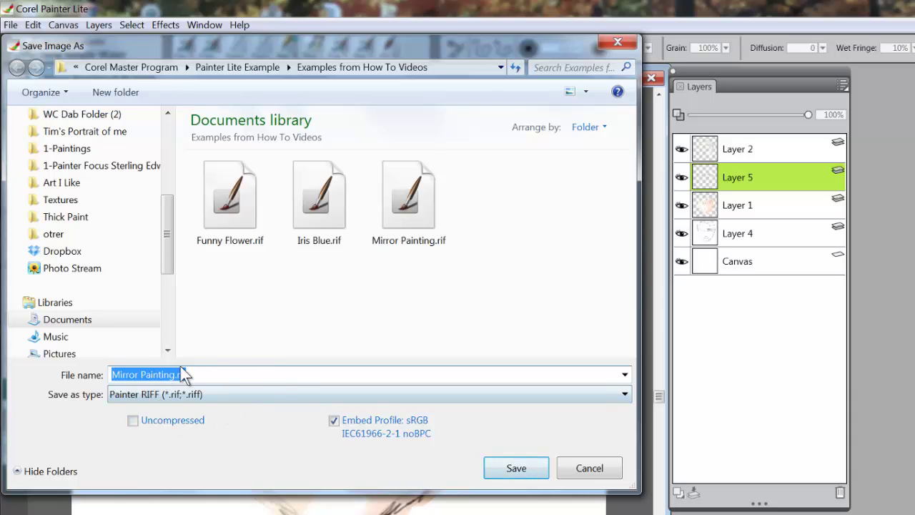
{"action": "left_click", "coordinate": [624, 394]}
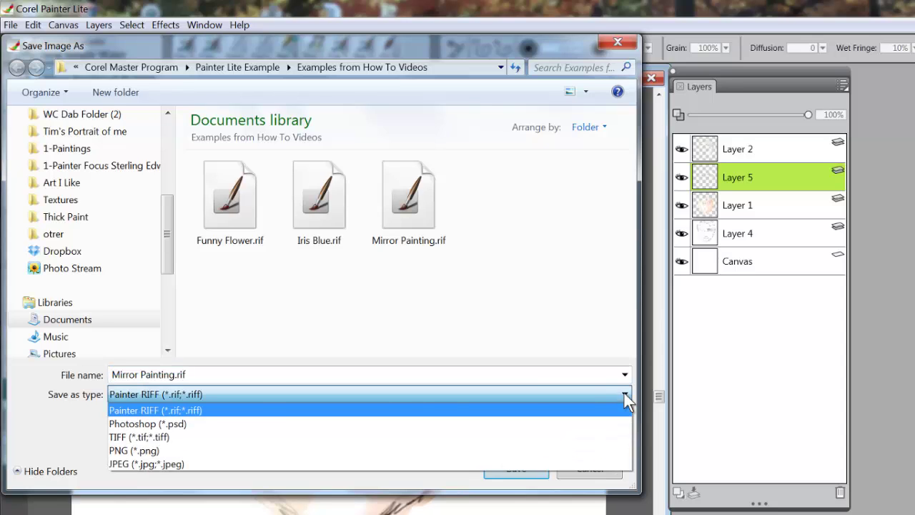
{"action": "left_click", "coordinate": [177, 424]}
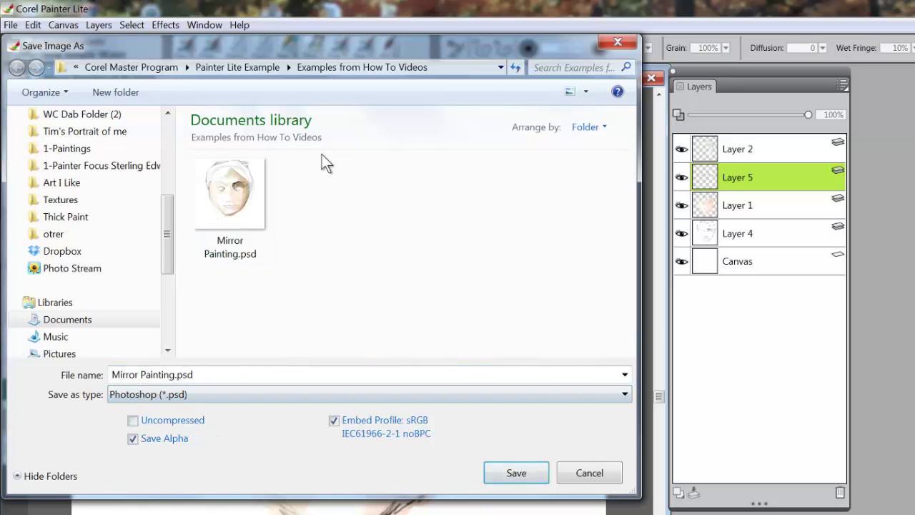
{"action": "left_click", "coordinate": [511, 472]}
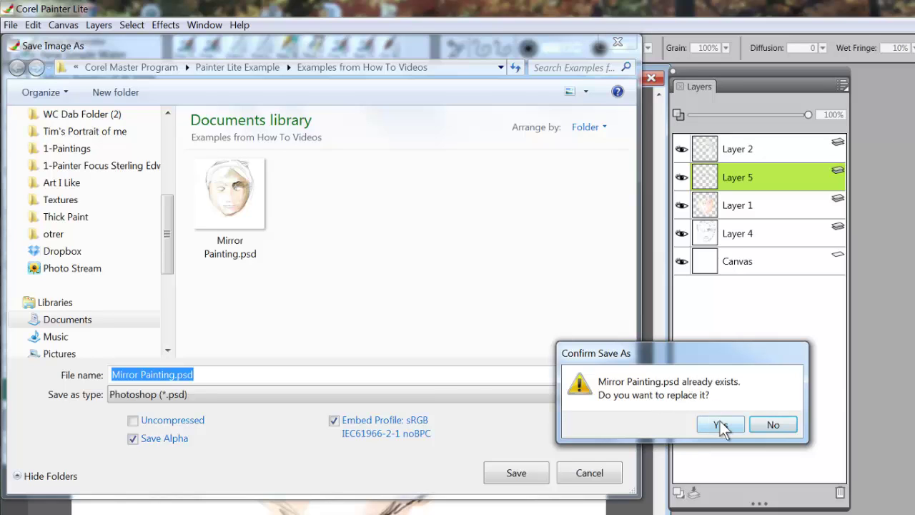
- Replace the existing Mirror Painting.psd, then review the Save As format list and cancel
{"action": "left_click", "coordinate": [717, 425]}
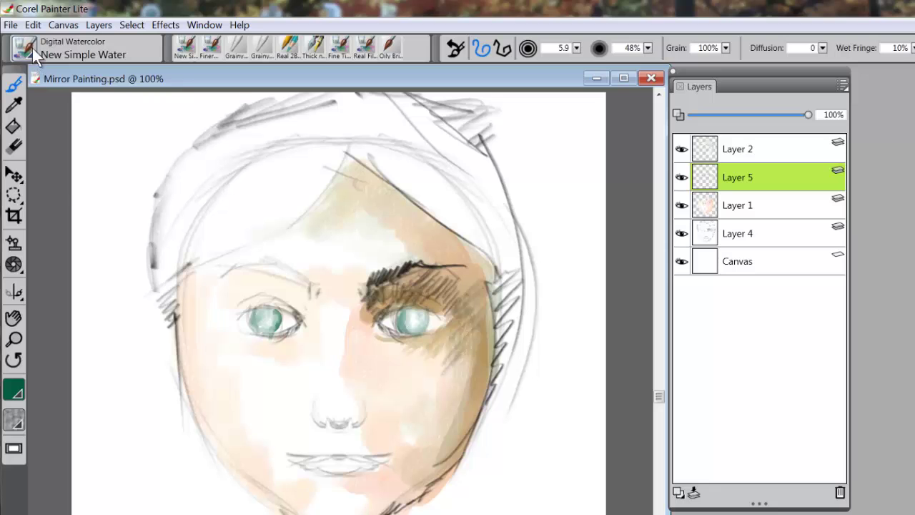
{"action": "left_click", "coordinate": [11, 24]}
{"action": "left_click", "coordinate": [35, 133]}
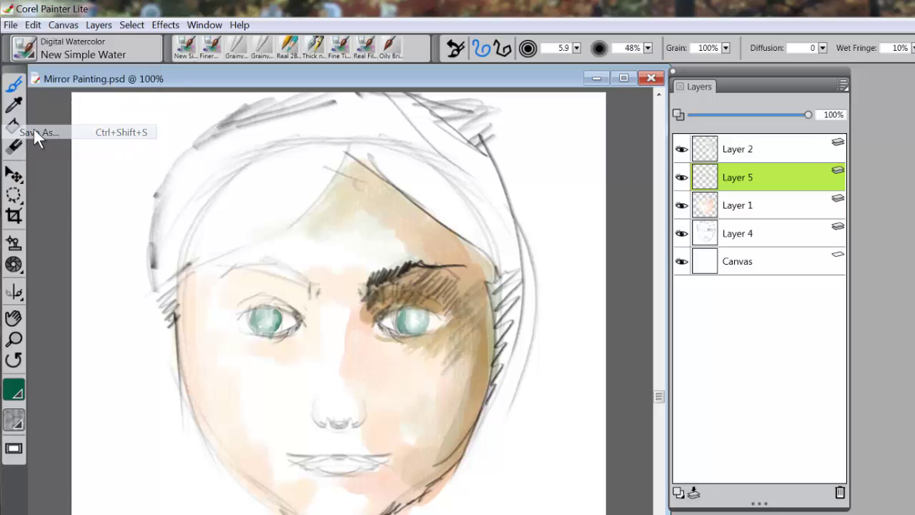
{"action": "left_click", "coordinate": [625, 394]}
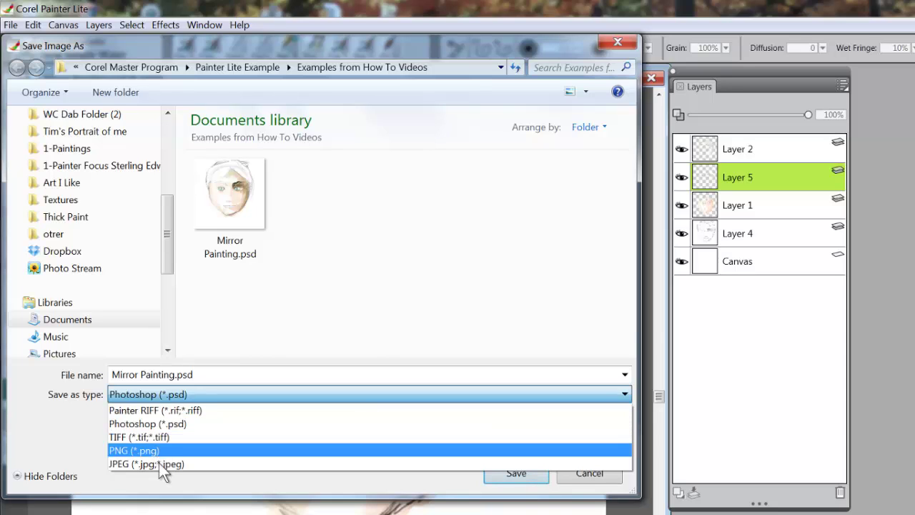
{"action": "left_click", "coordinate": [592, 476]}
{"action": "left_click", "coordinate": [592, 476]}
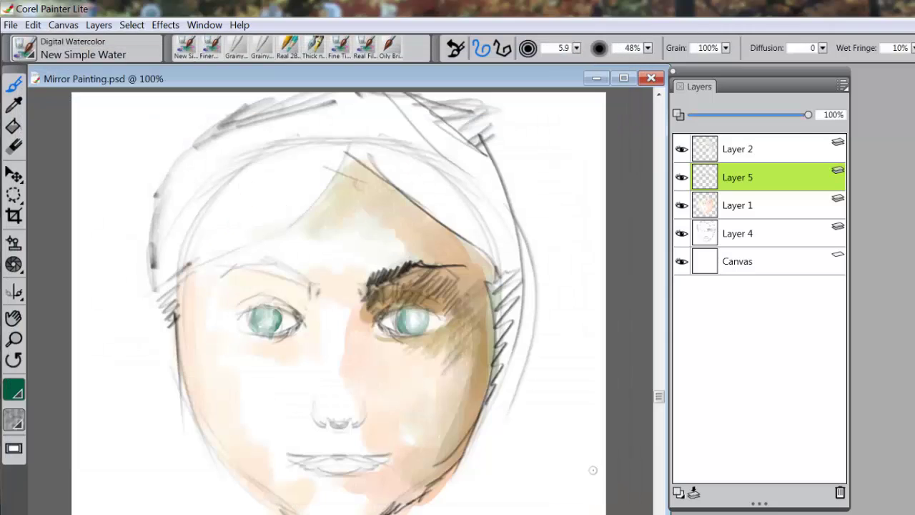